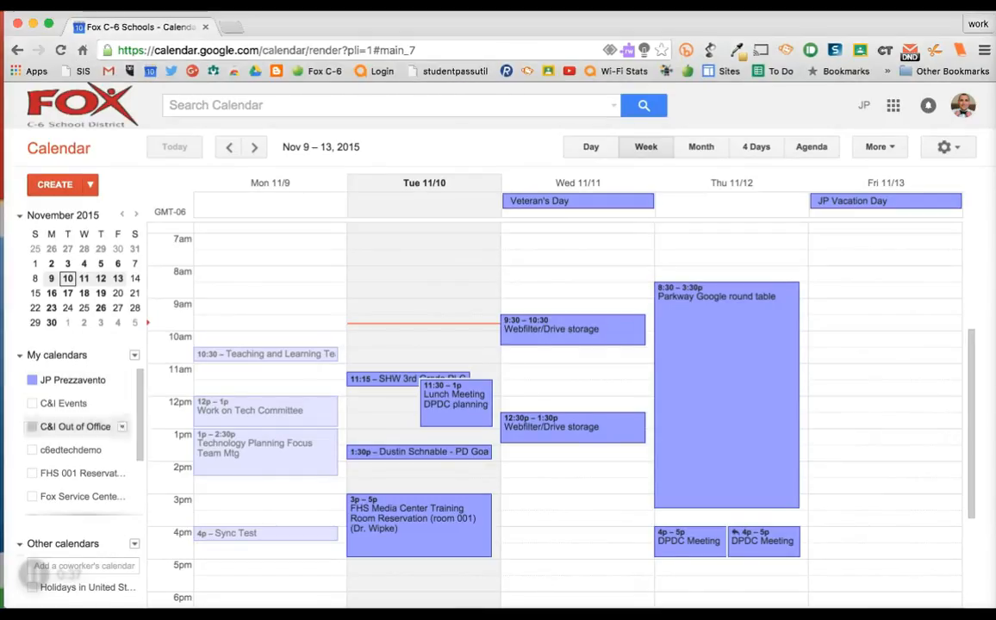
# Step: Open the notification settings of the account owner's main calendar
pyautogui.click(63, 403)
pyautogui.click(63, 403)
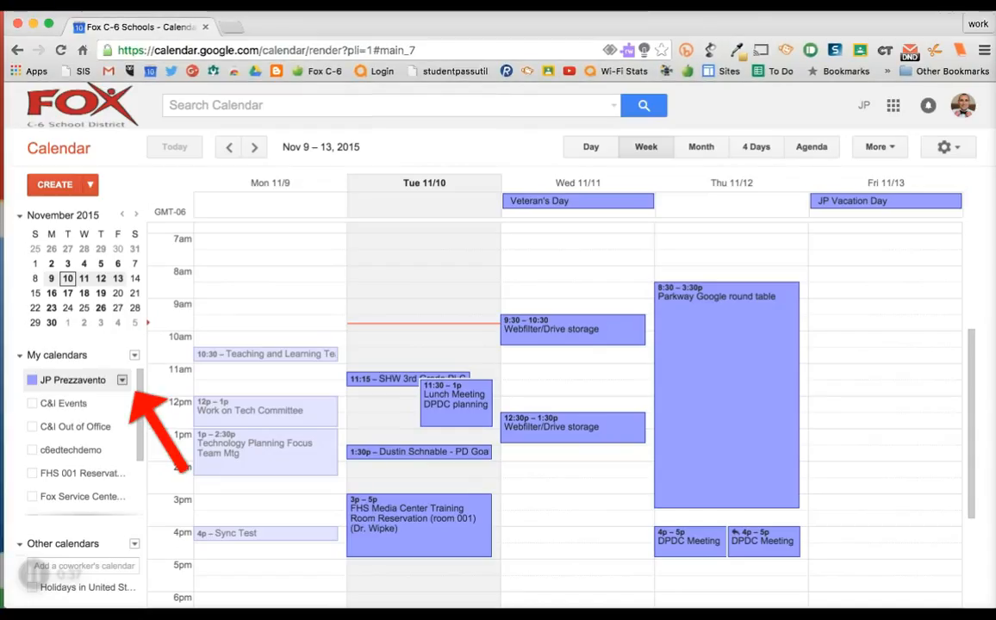
pyautogui.click(122, 380)
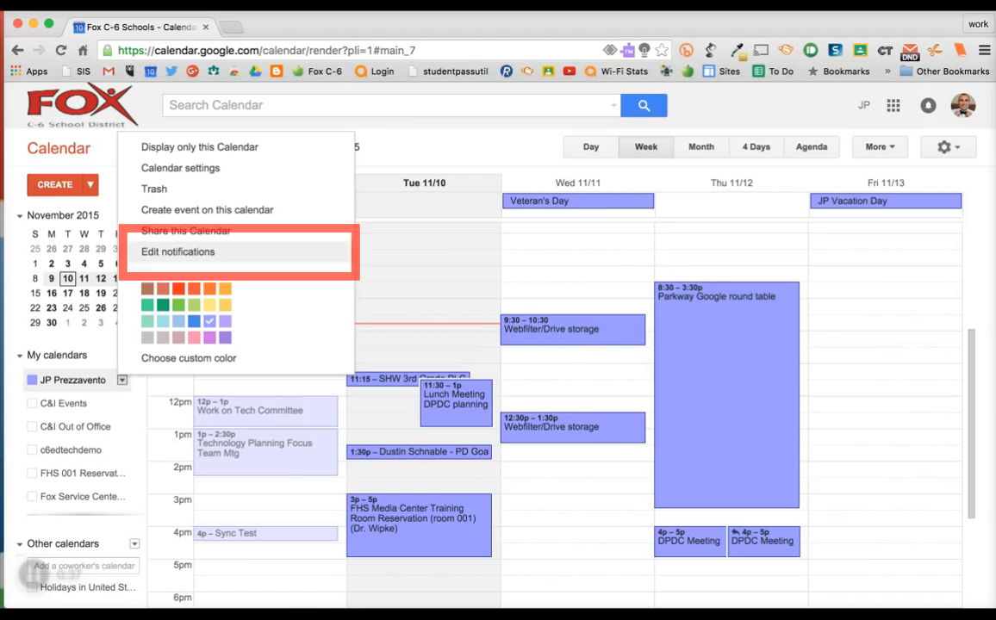
pyautogui.click(178, 251)
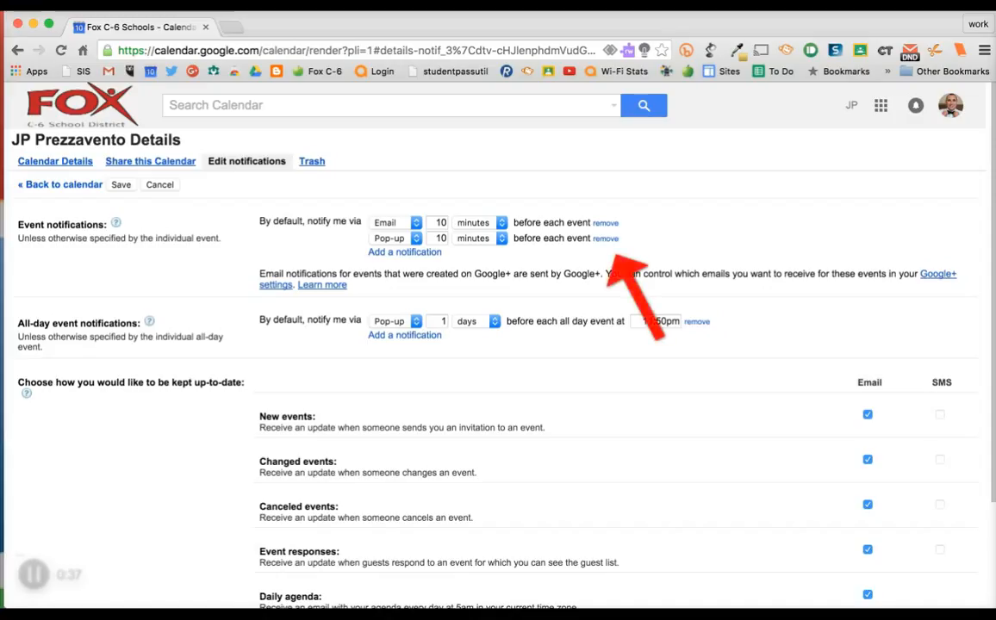
# Step: Remove the default pop-up event notification and add a new Pop-up notification for 10 minutes before each event
pyautogui.click(606, 238)
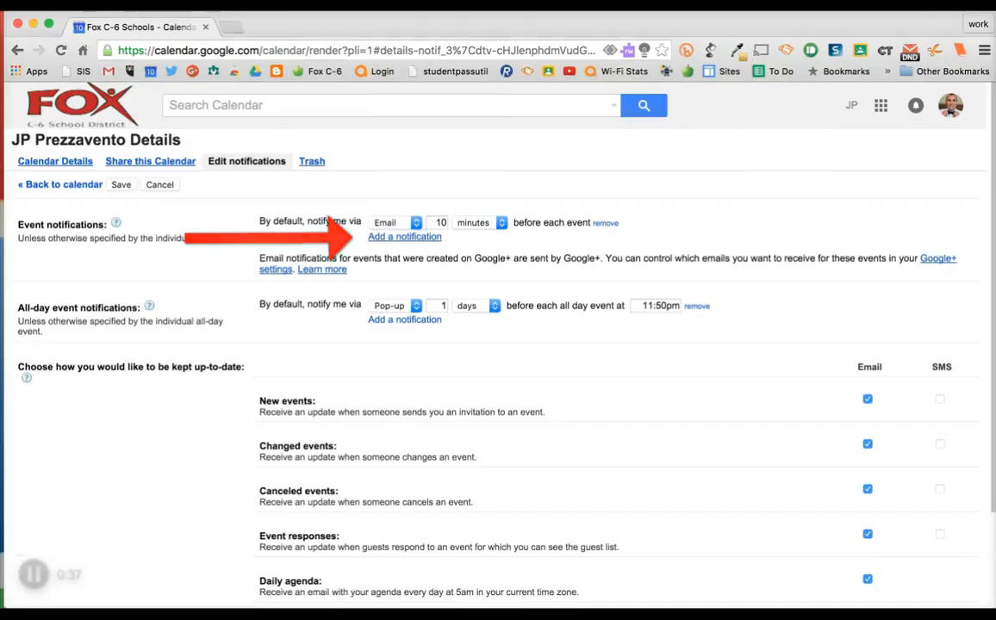
pyautogui.click(405, 237)
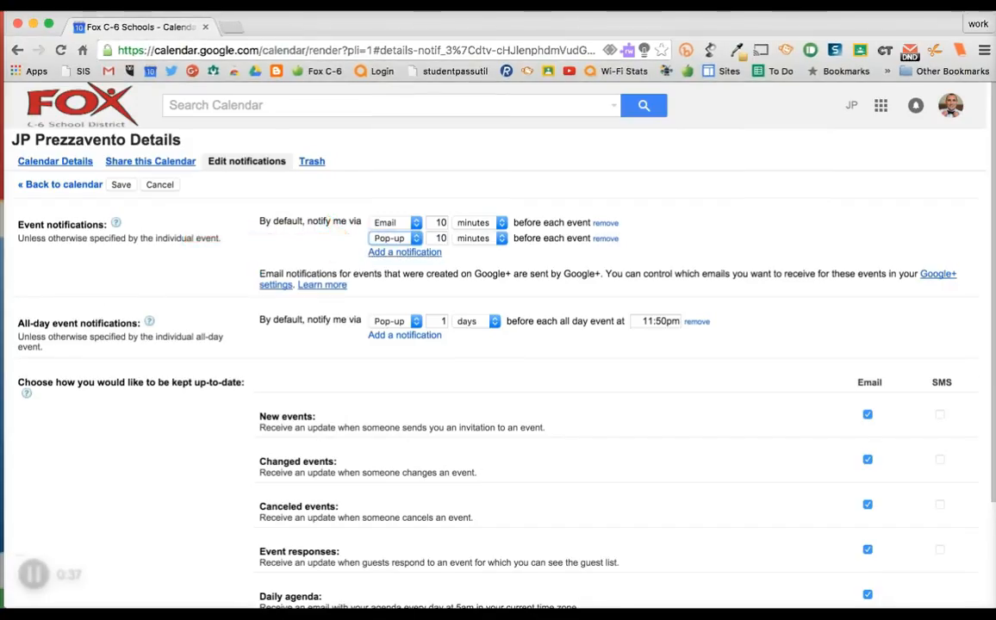
pyautogui.click(392, 238)
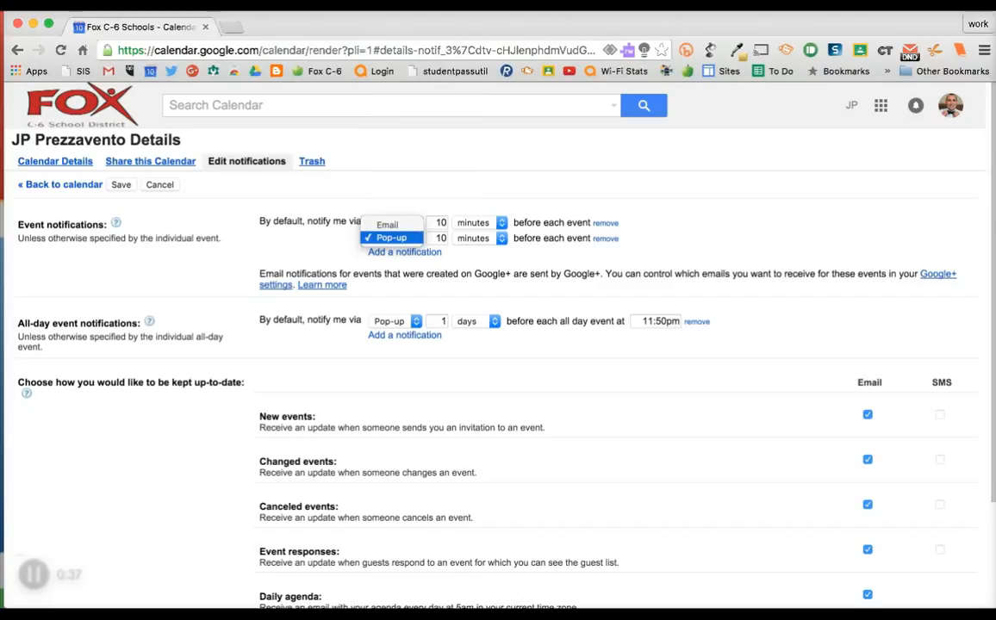
pyautogui.click(392, 238)
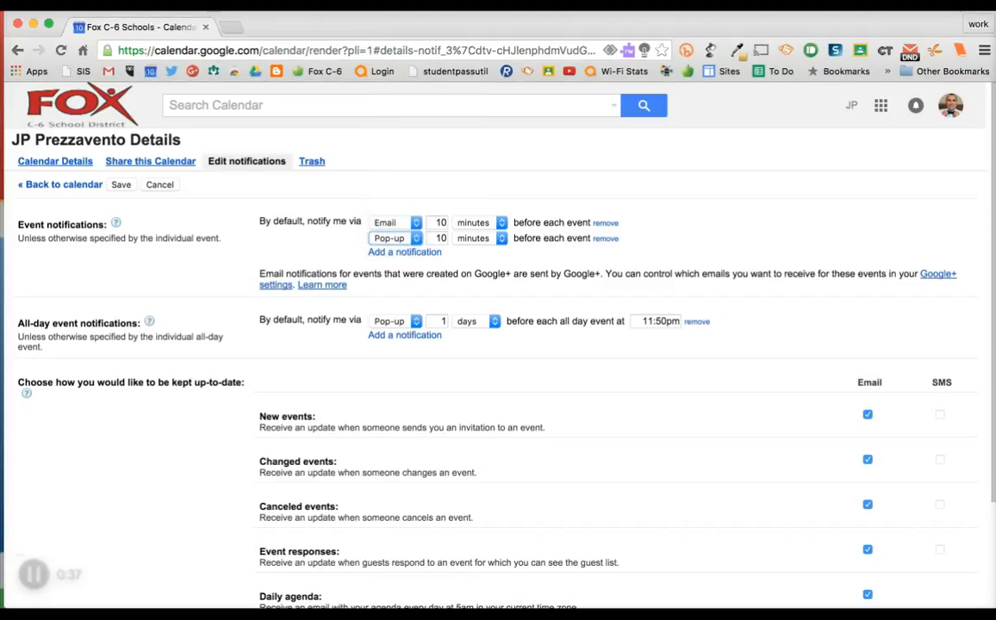
pyautogui.click(481, 239)
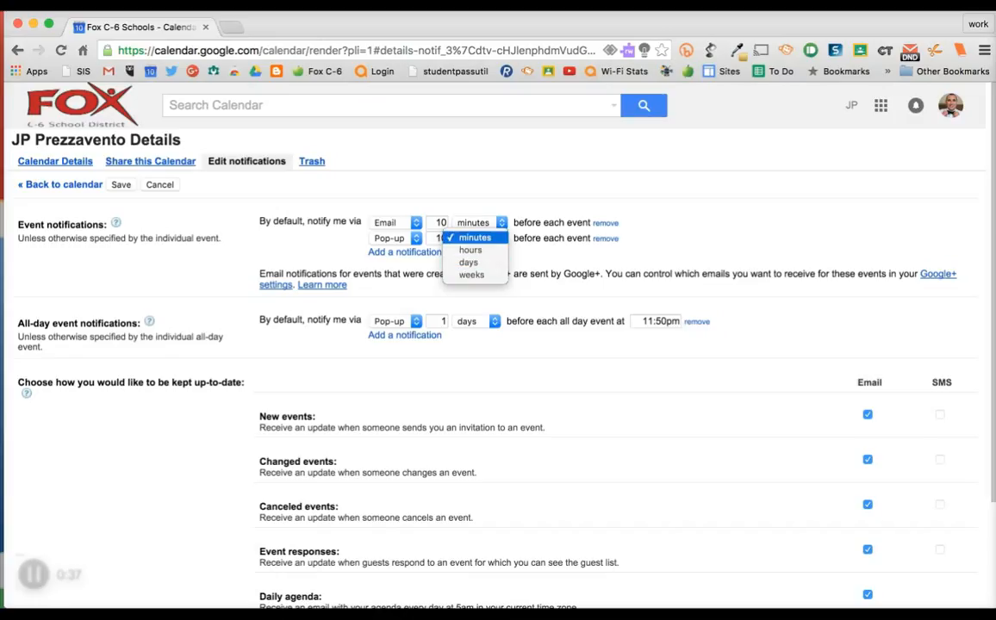
pyautogui.click(475, 237)
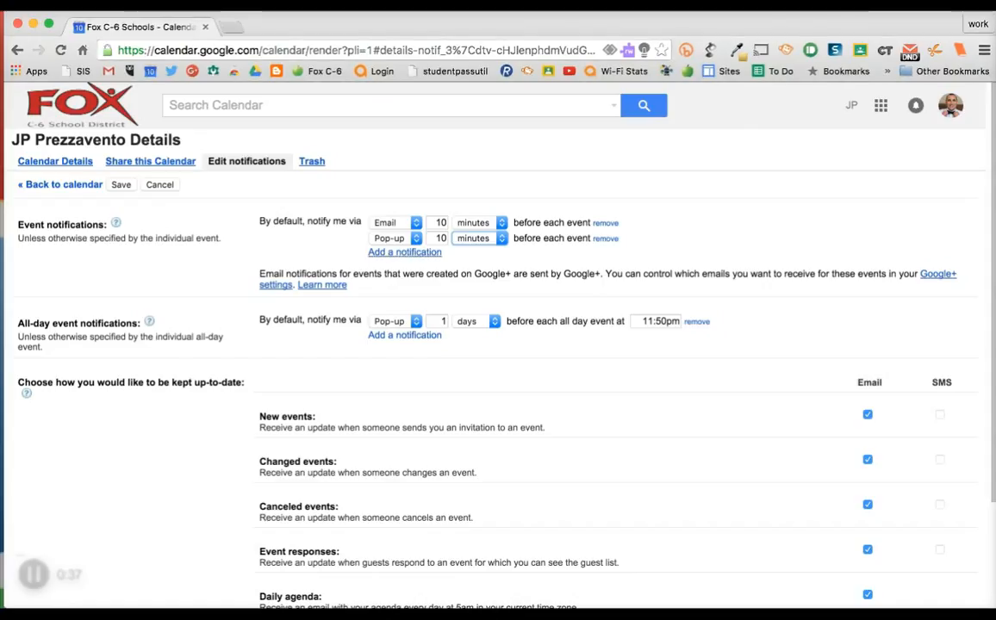
# Step: Add an Email notification for 2 hours before each event and save the calendar's notification settings
pyautogui.click(404, 252)
pyautogui.click(392, 253)
pyautogui.click(397, 238)
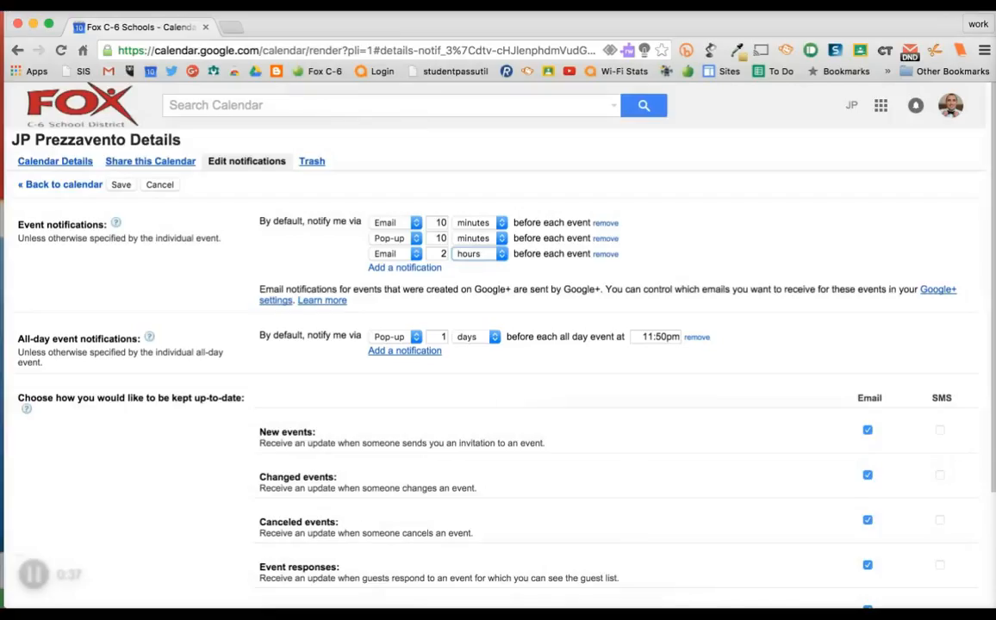
pyautogui.click(404, 351)
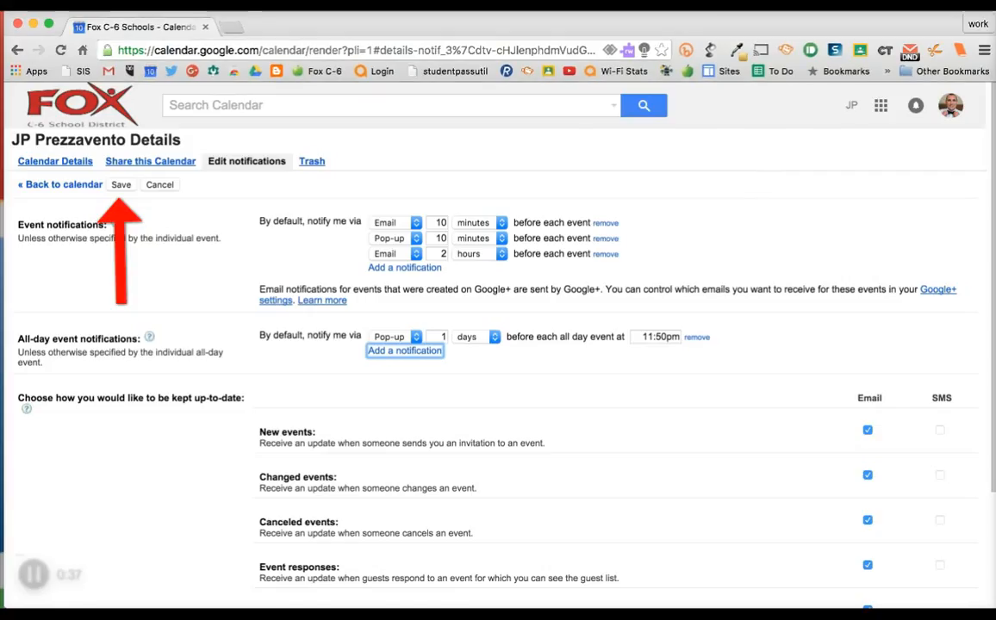
pyautogui.click(121, 184)
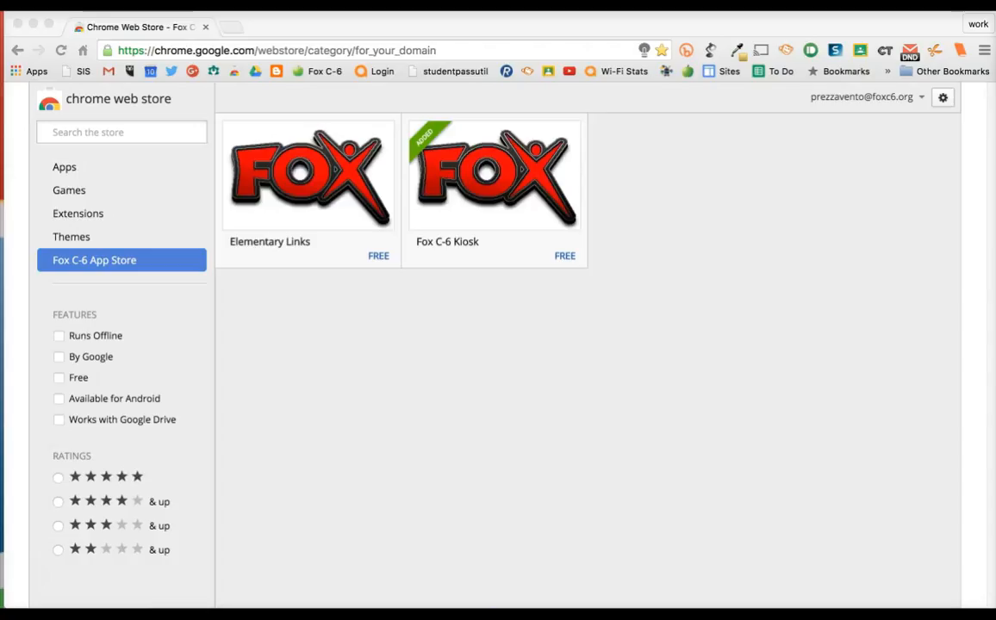
# Step: Search the Chrome Web Store for "checker plus for google calendar"
pyautogui.click(121, 133)
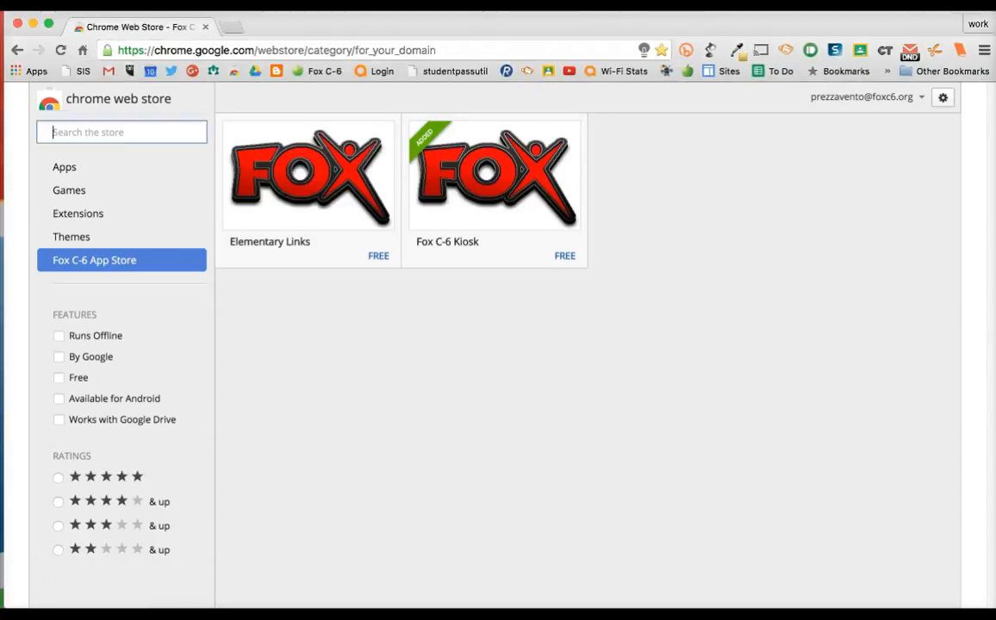
pyautogui.write('checker ')
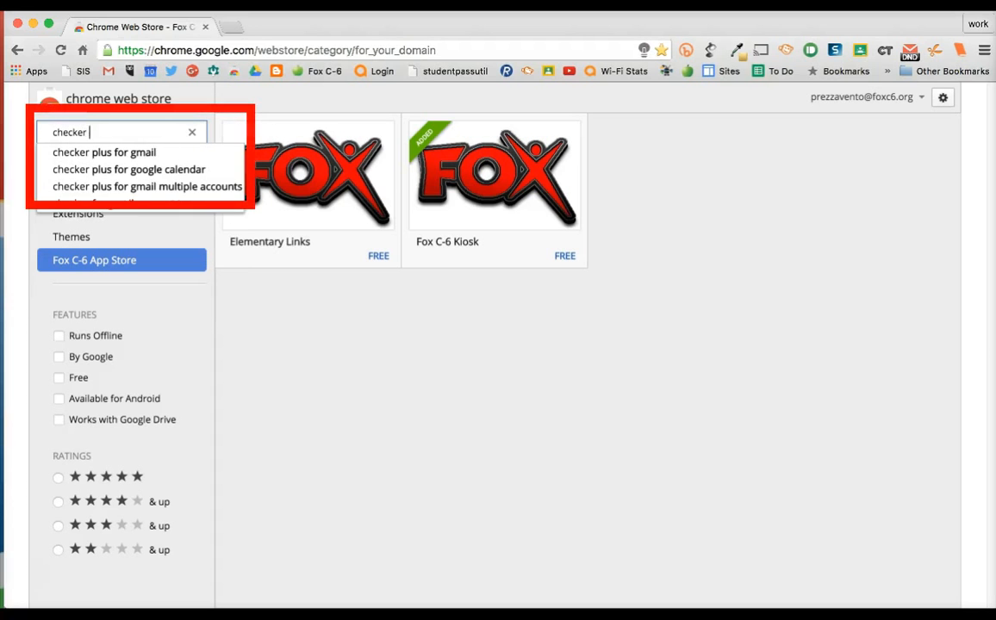
pyautogui.write('plus for go')
pyautogui.press('Down')
pyautogui.press('Return')
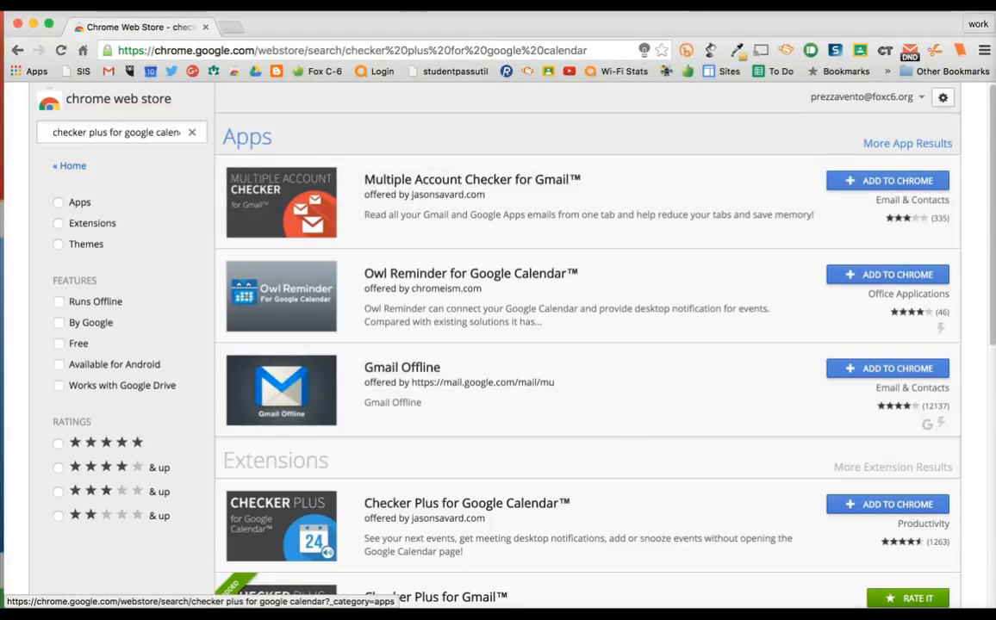
# Step: Install the Checker Plus for Google Calendar extension from the search results, accepting its permissions
pyautogui.scroll(-3, 905, 143)
pyautogui.scroll(-4, 905, 143)
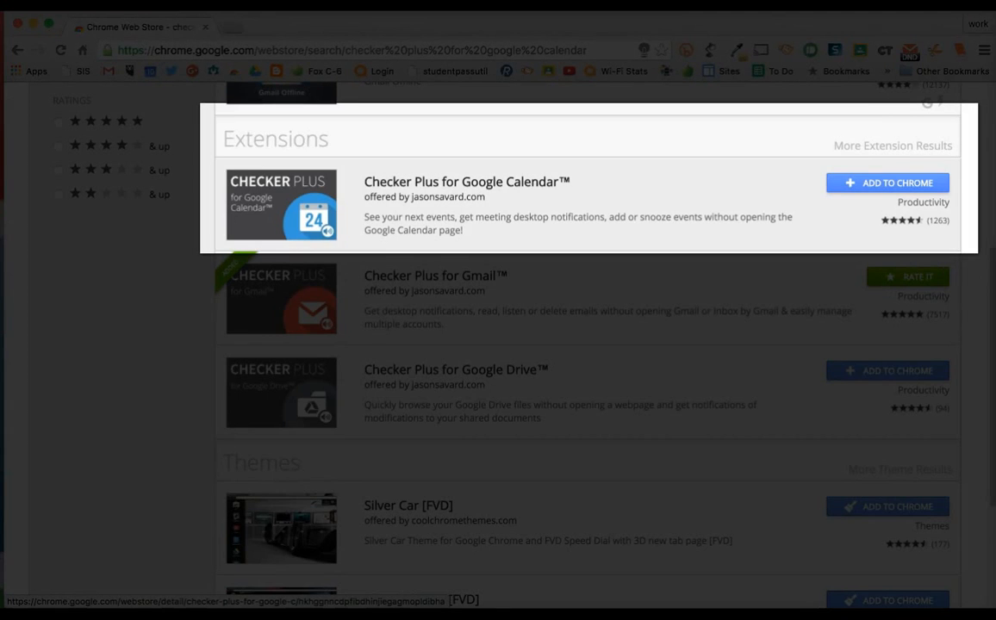
pyautogui.click(888, 183)
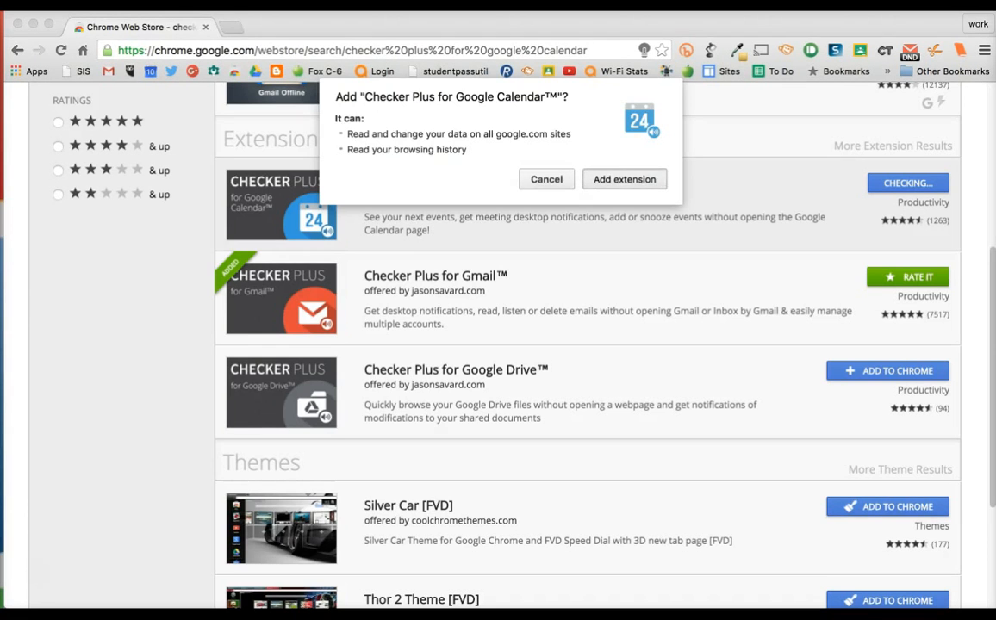
pyautogui.click(625, 179)
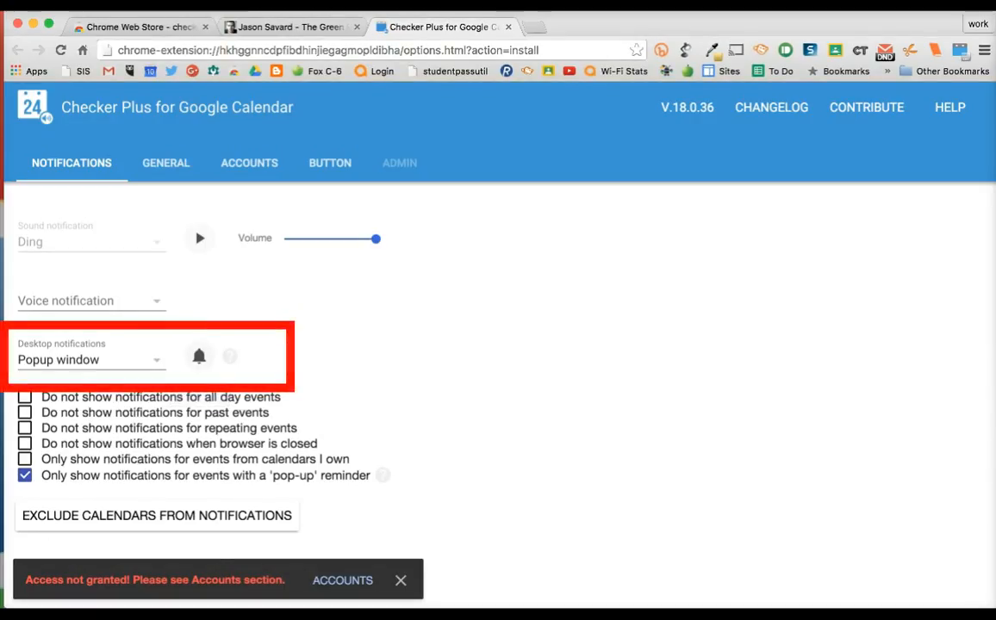
# Step: Test the popup-window desktop notification and allow Checker Plus to manage the calendars of the signed-in Google account
pyautogui.click(199, 356)
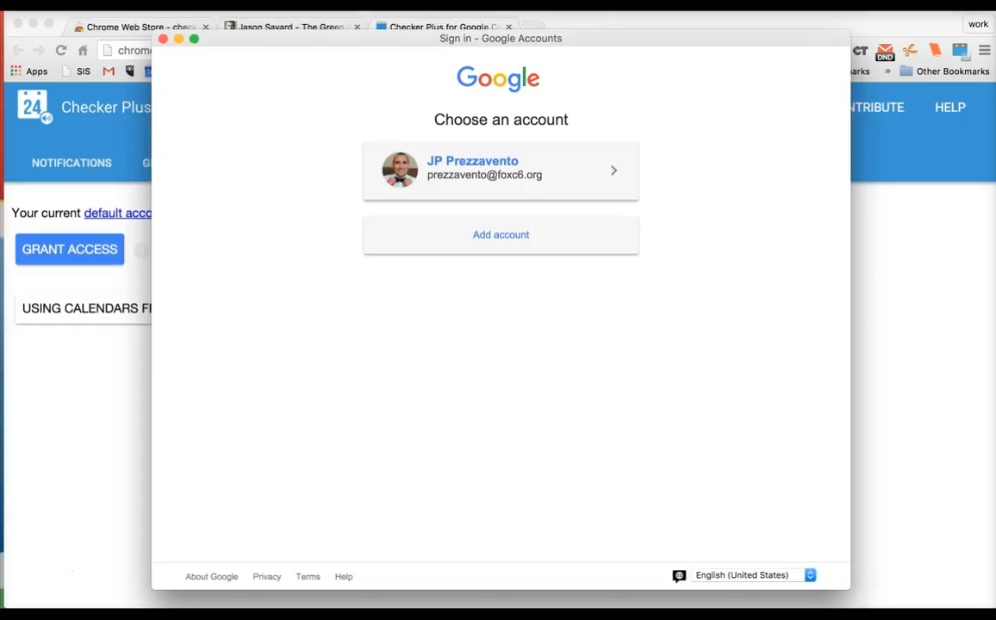
pyautogui.click(500, 170)
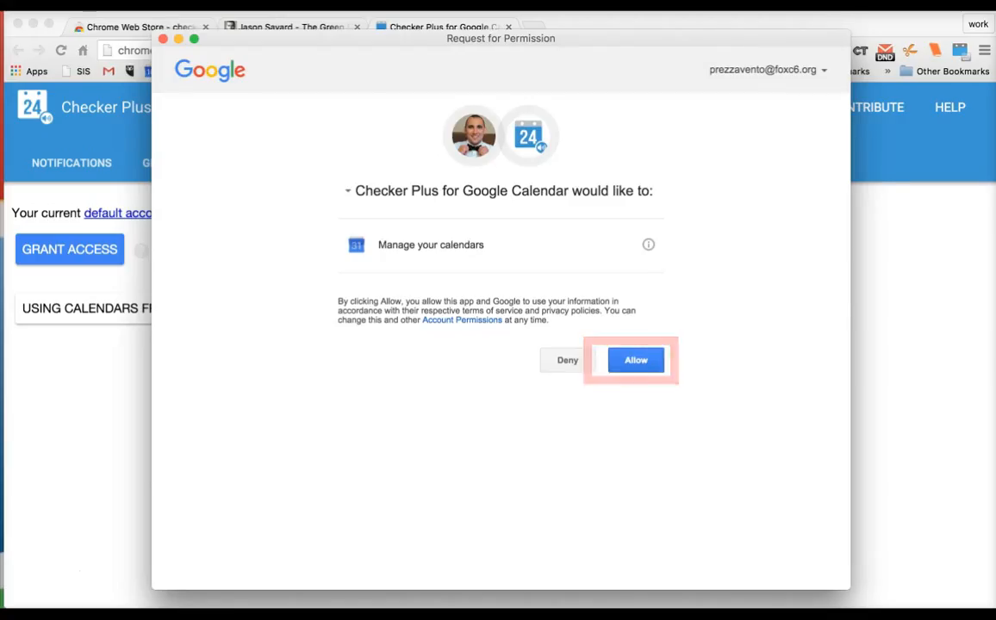
pyautogui.click(636, 361)
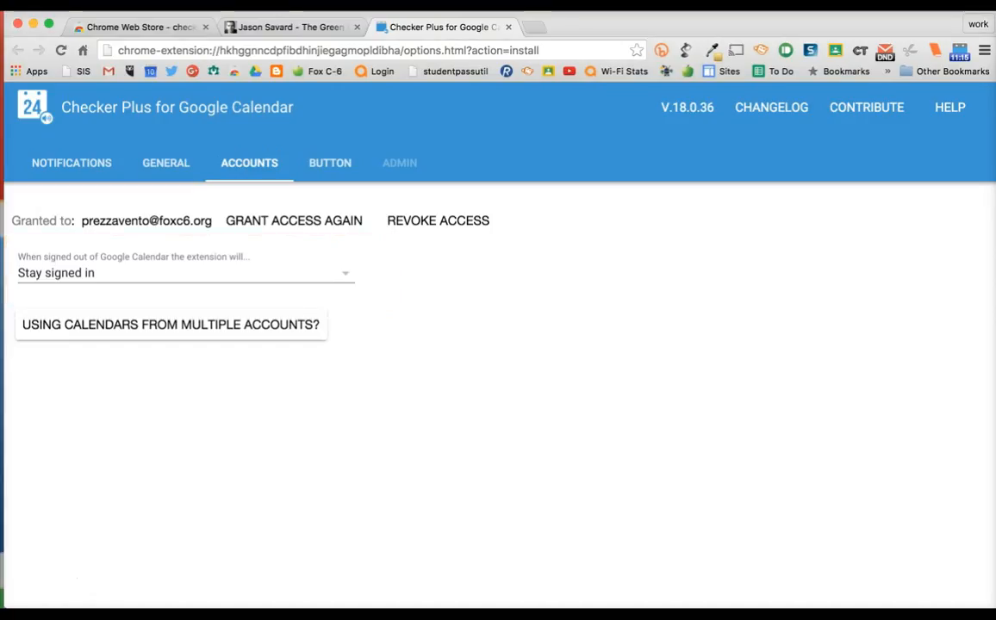
pyautogui.click(249, 163)
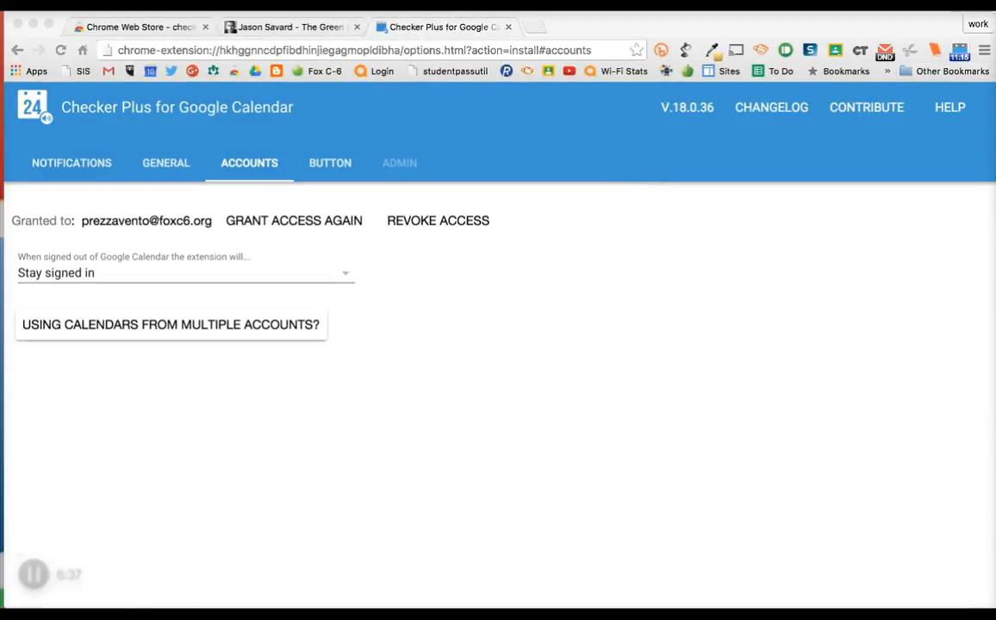
# Step: Preview the month calendar in the Checker Plus extension and look over the extension's options, including Do Not Disturb
pyautogui.click(960, 52)
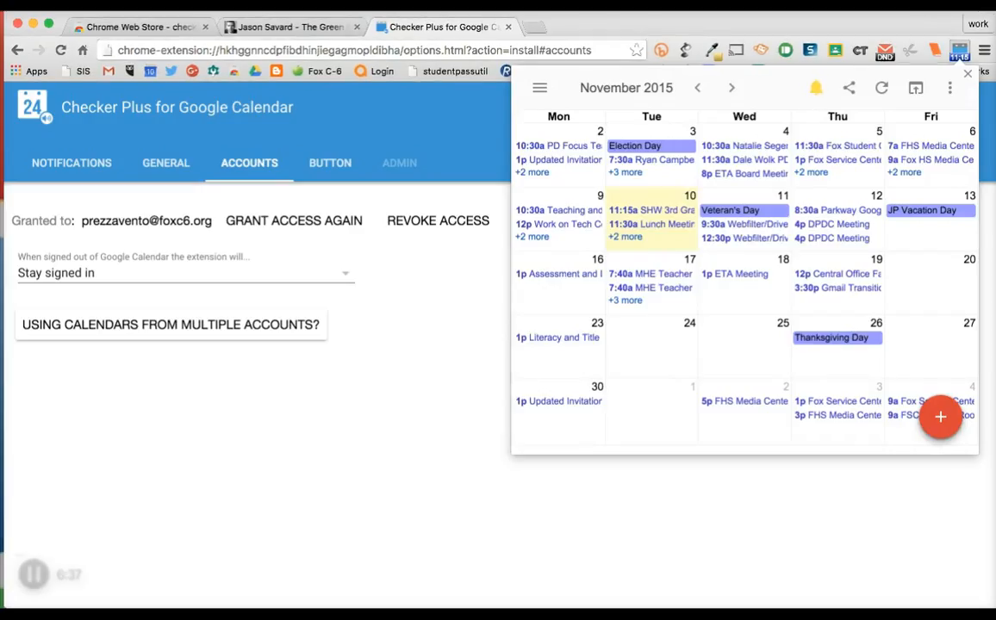
pyautogui.press('Escape')
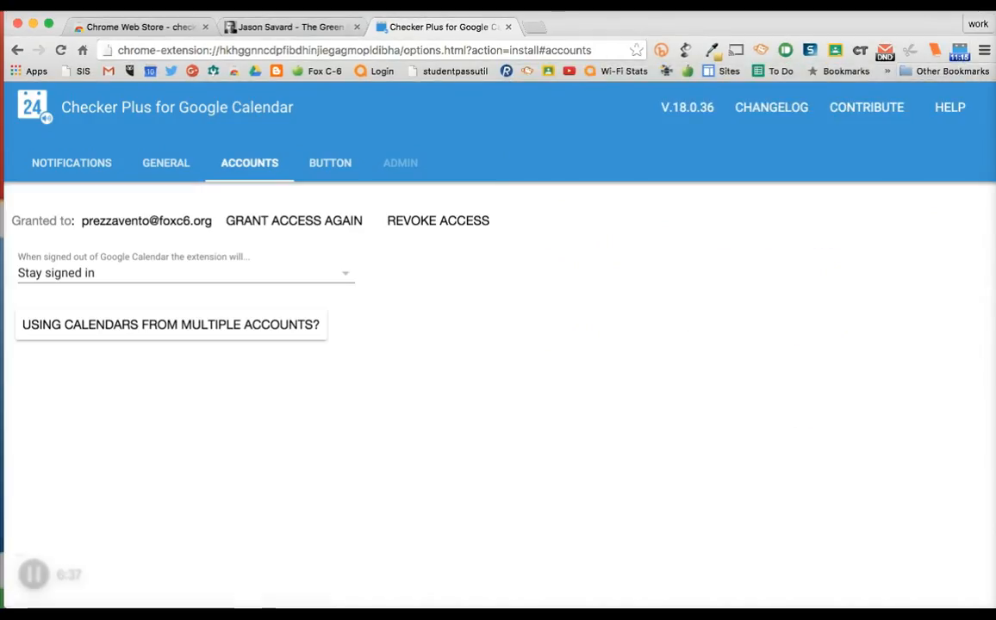
pyautogui.rightClick(960, 52)
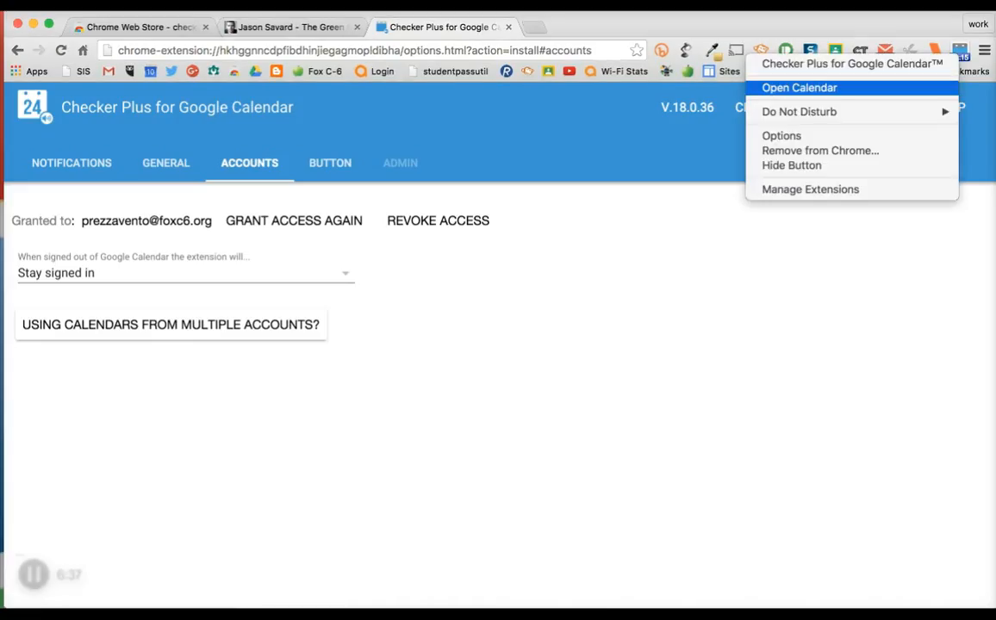
pyautogui.moveTo(799, 111)
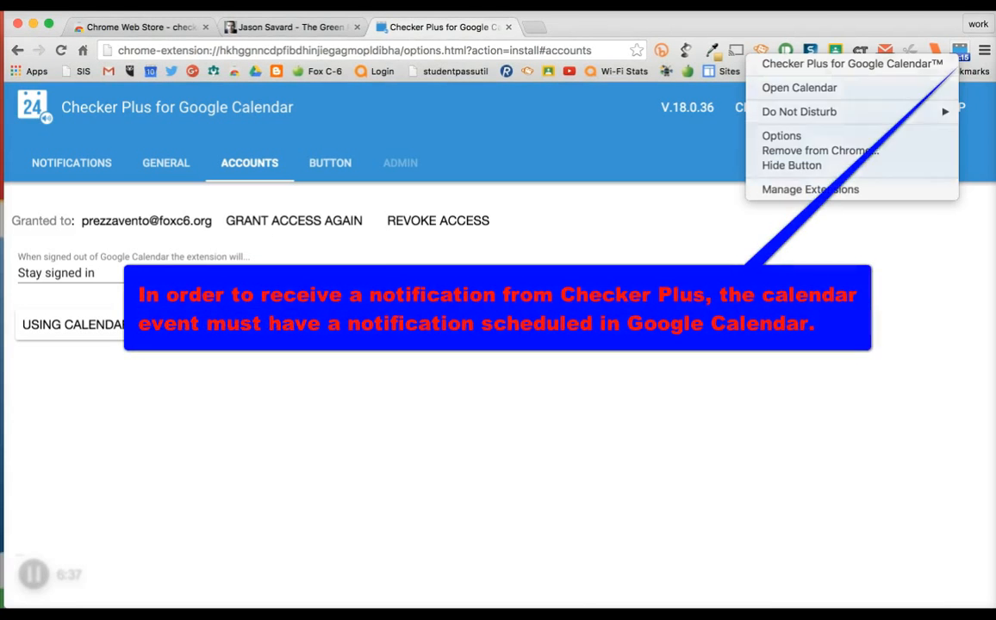
pyautogui.press('Escape')
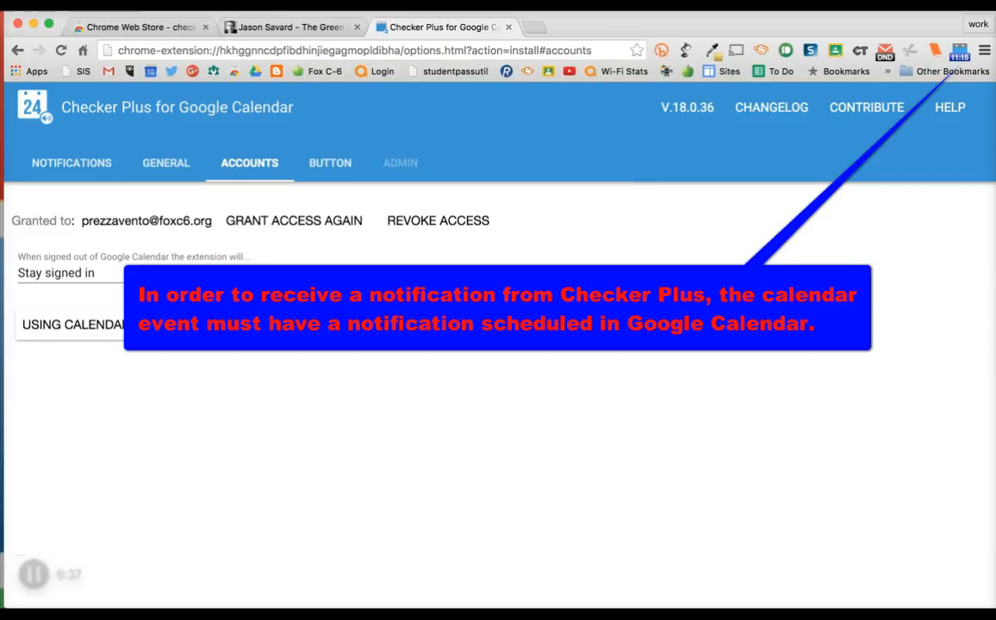